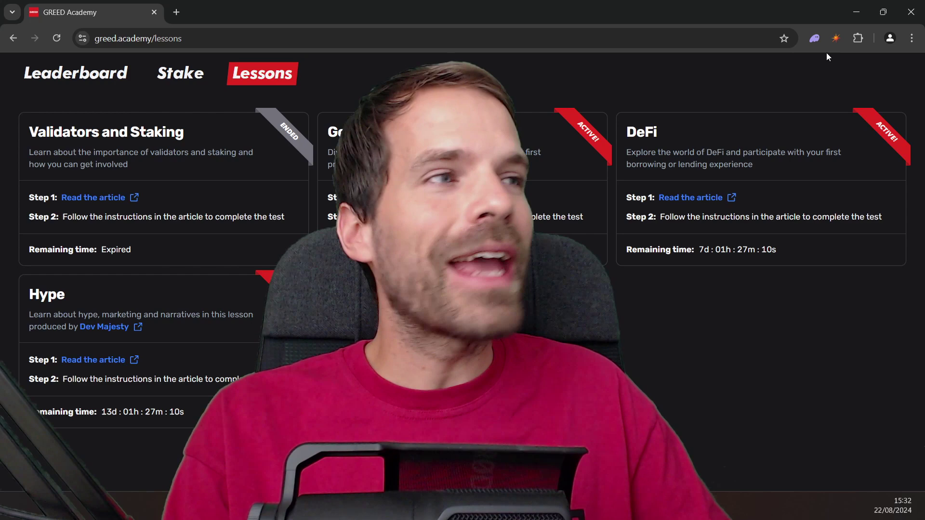
- Toggle between the Phantom and Solflare wallet popups, including the Solflare unlock prompt
{"action": "left_click", "coordinate": [814, 39]}
{"action": "left_click", "coordinate": [837, 39]}
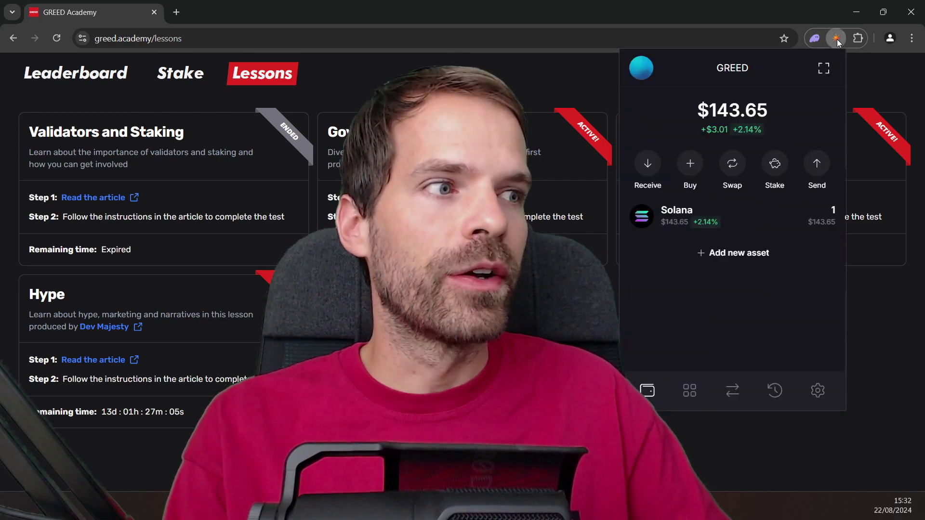
{"action": "left_click", "coordinate": [838, 42]}
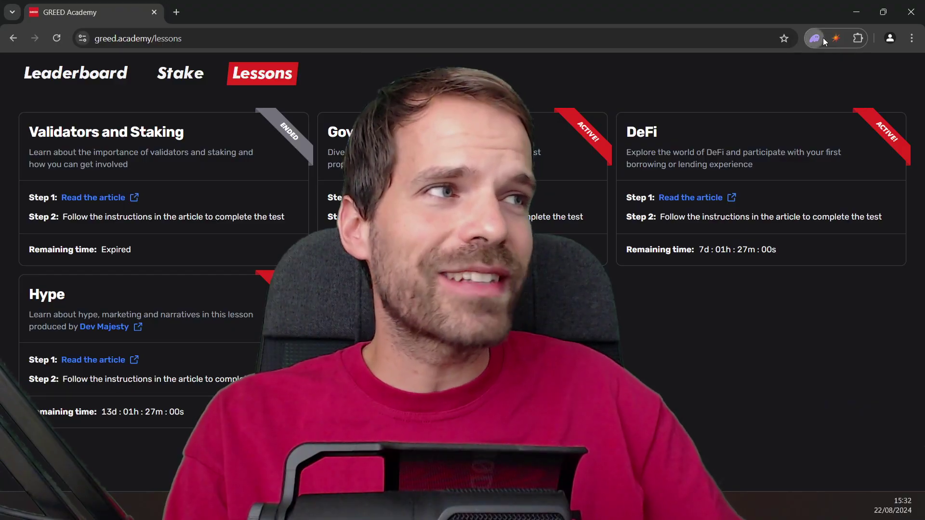
{"action": "left_click", "coordinate": [817, 38]}
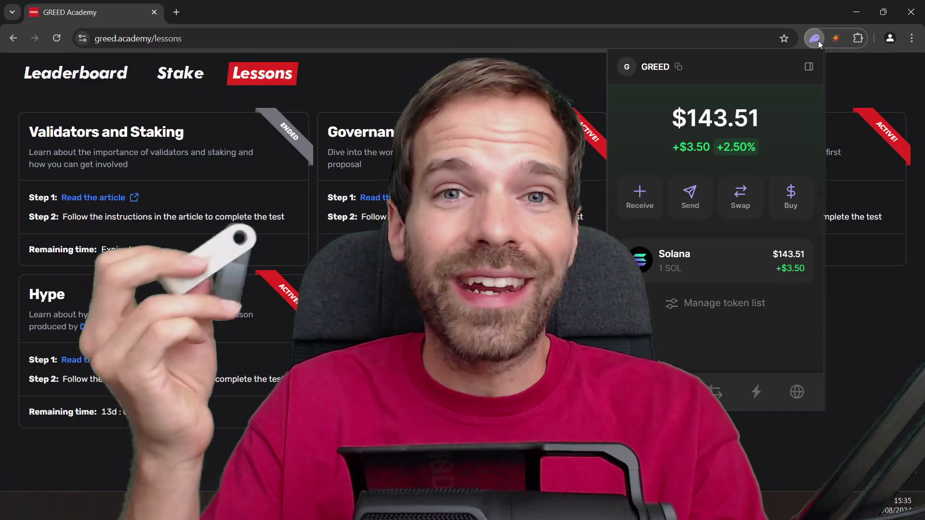
{"action": "left_click", "coordinate": [819, 41]}
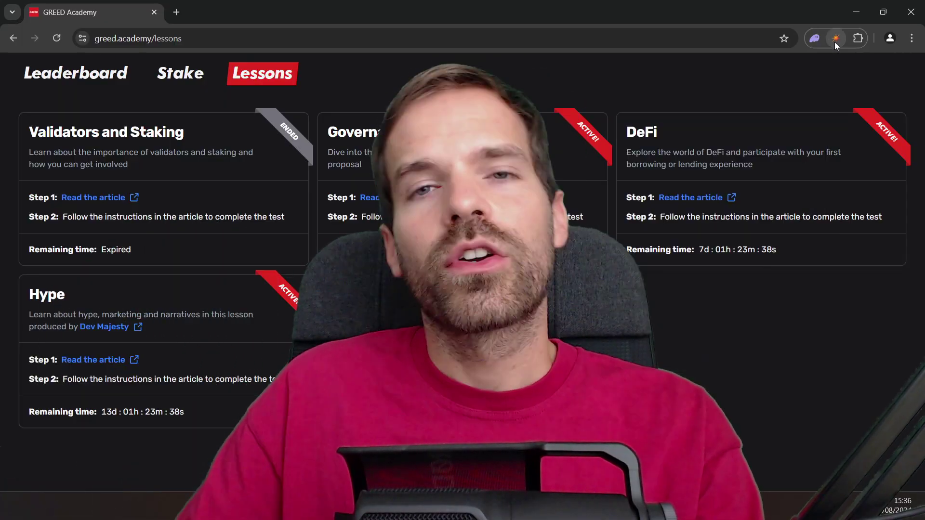
{"action": "left_click", "coordinate": [835, 39]}
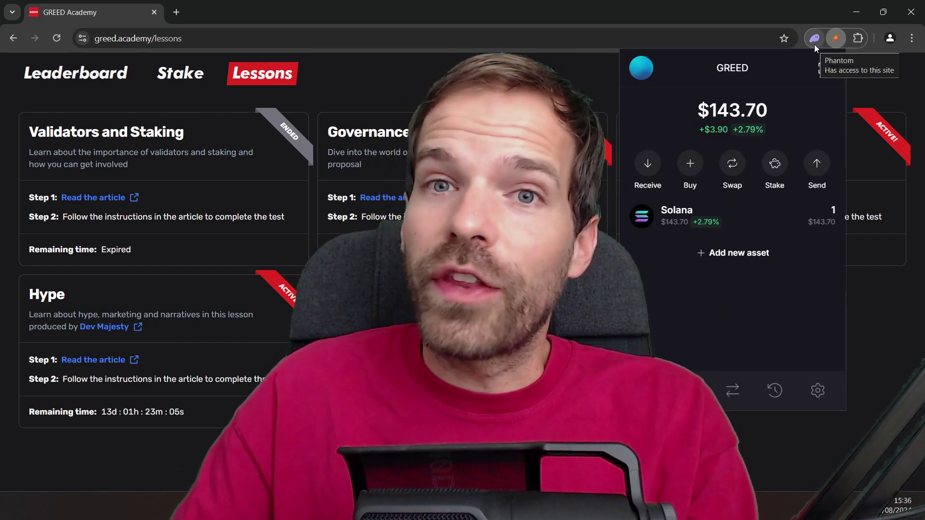
{"action": "left_click", "coordinate": [815, 41]}
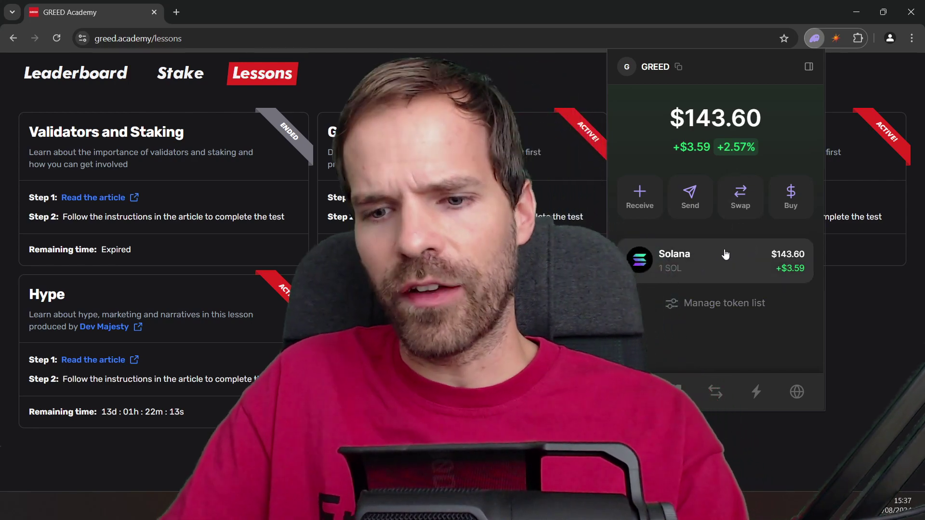
- Open the GREED Solflare wallet and copy its account address
{"action": "left_click", "coordinate": [835, 37]}
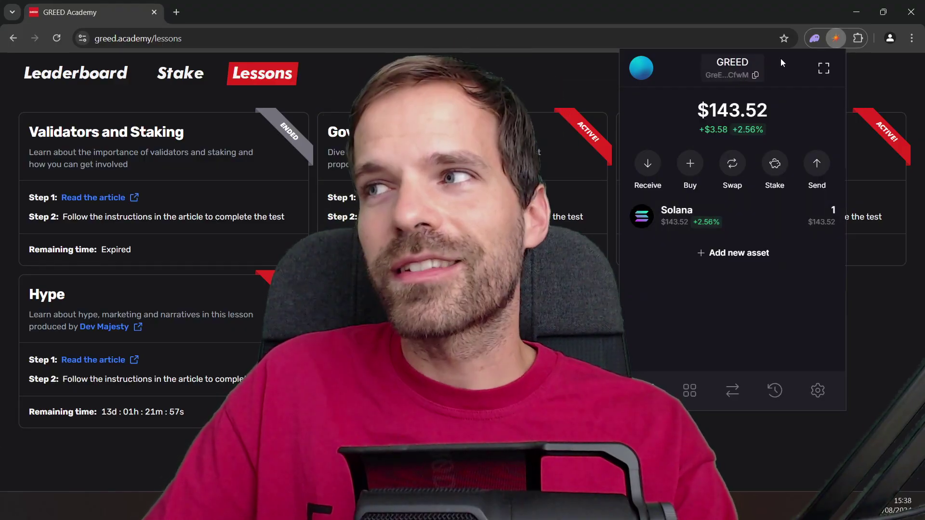
{"action": "left_click", "coordinate": [815, 38]}
{"action": "left_click", "coordinate": [760, 91]}
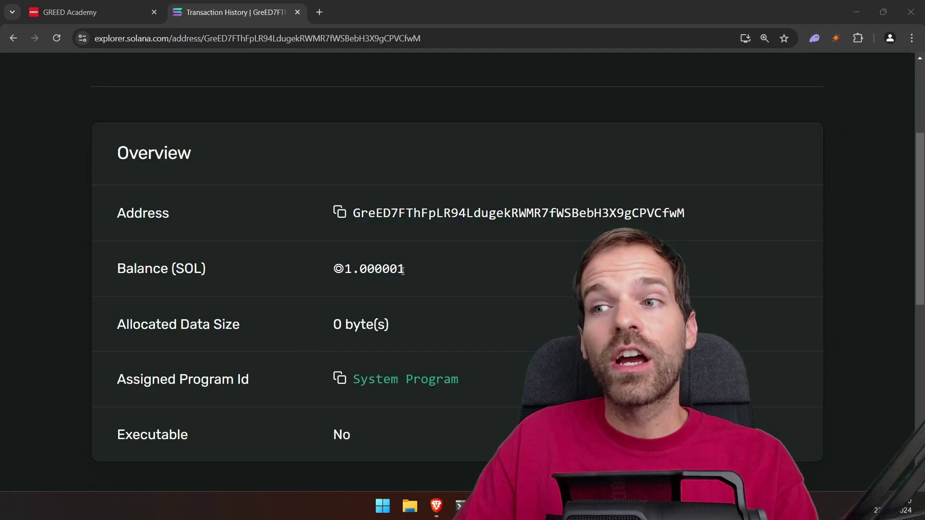
- Highlight the 1.000001 SOL balance value in Solana Explorer, then deselect it
{"action": "left_click_drag", "start_coordinate": [405, 269], "coordinate": [319, 273]}
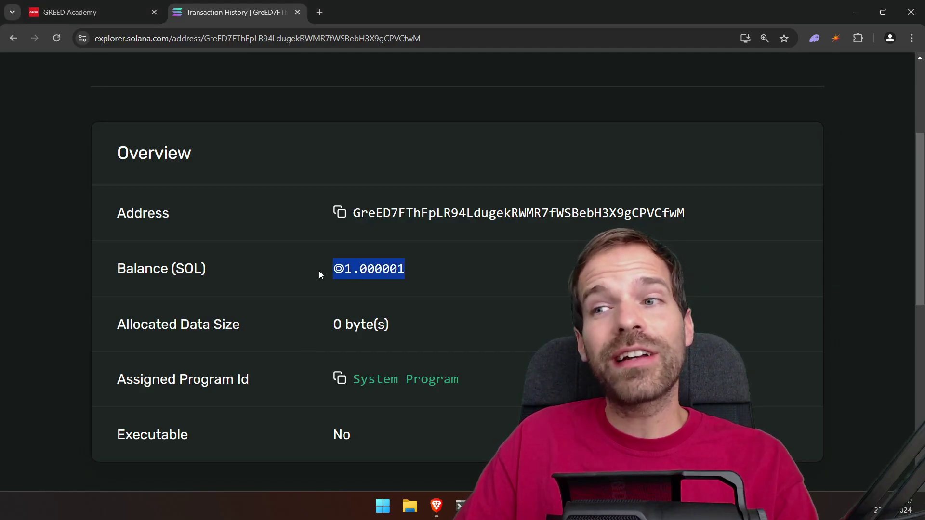
{"action": "left_click", "coordinate": [338, 293]}
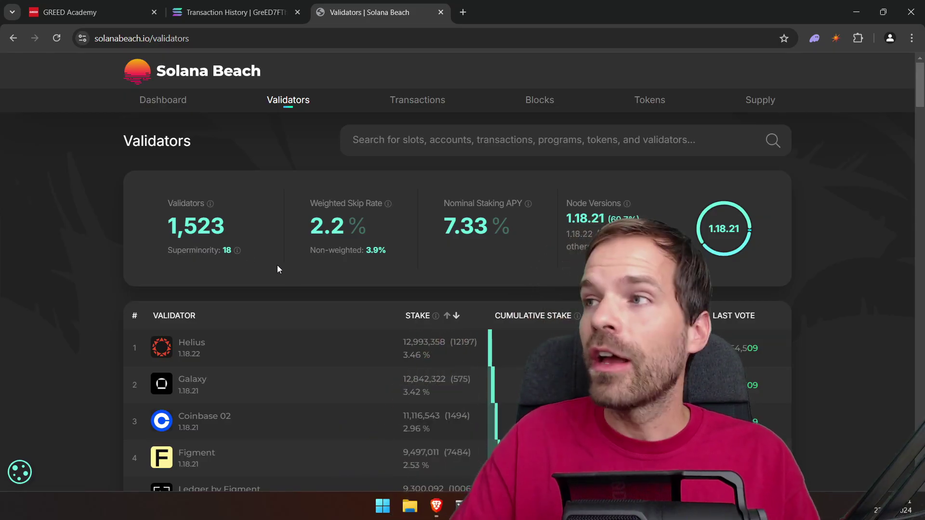
- Open the Solflare GREED wallet popup over the Solana Beach validators page
{"action": "left_click", "coordinate": [837, 38]}
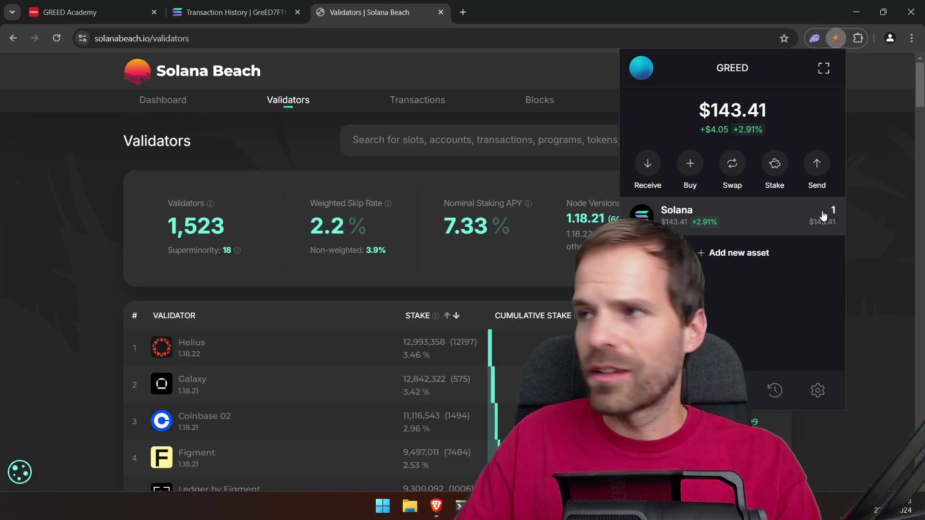
- Send 0.1 SOL from GREED to Main Wallet and open the confirmed transfer from Activity
{"action": "mouse_move", "coordinate": [732, 67]}
{"action": "left_click", "coordinate": [816, 167]}
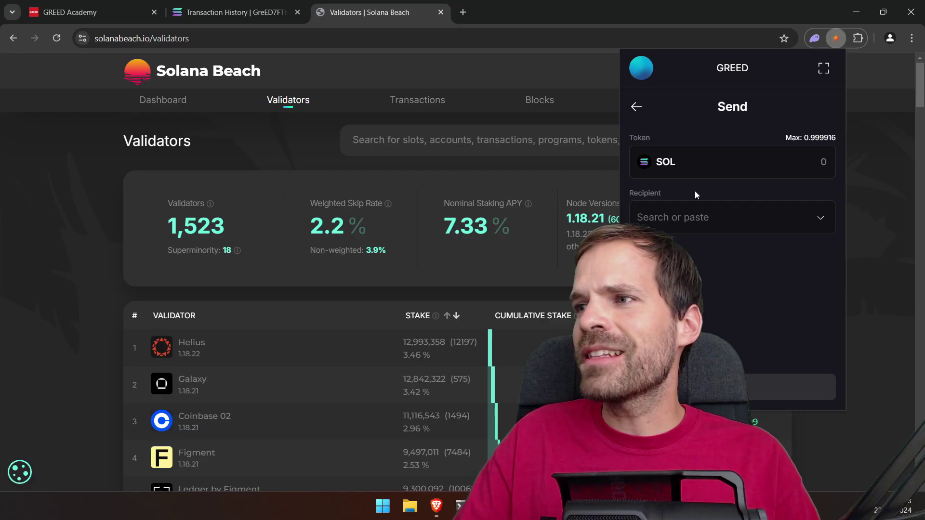
{"action": "type", "text": "0.1"}
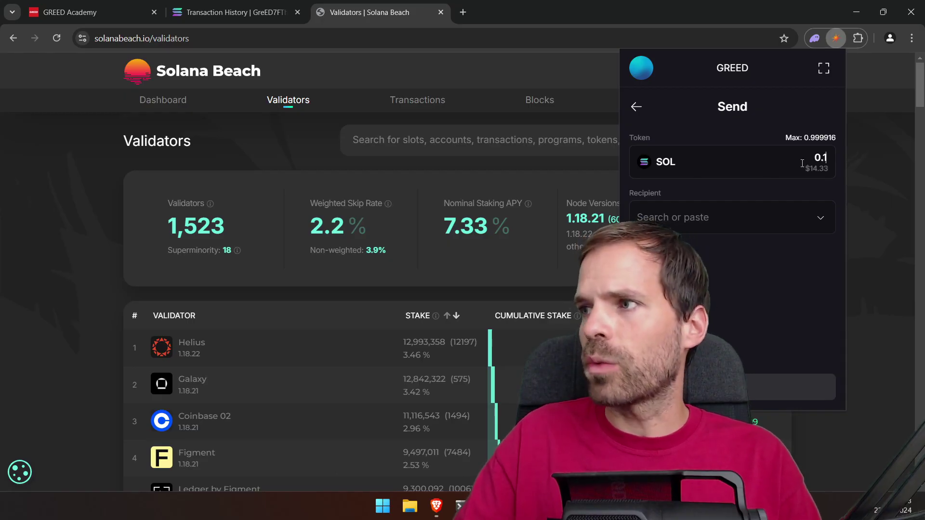
{"action": "left_click", "coordinate": [709, 217]}
{"action": "left_click", "coordinate": [709, 270]}
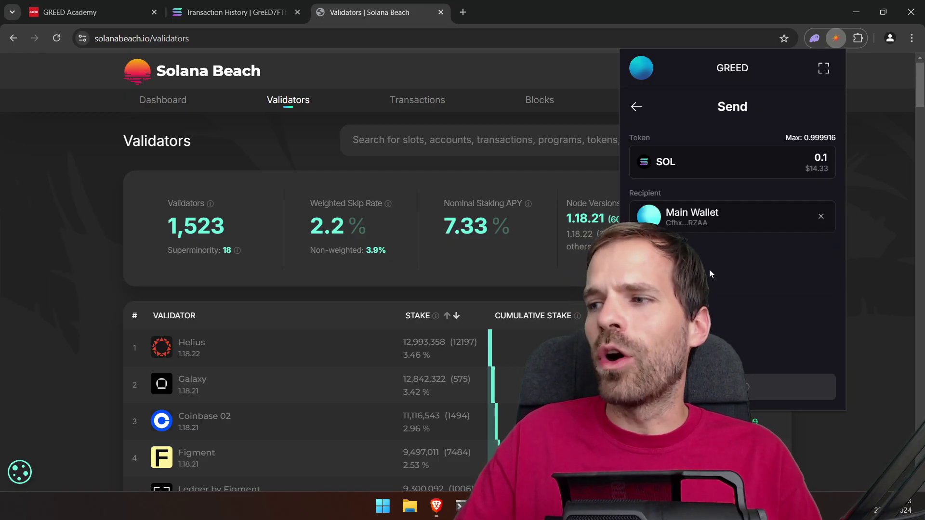
{"action": "left_click", "coordinate": [789, 388]}
{"action": "left_click", "coordinate": [787, 386]}
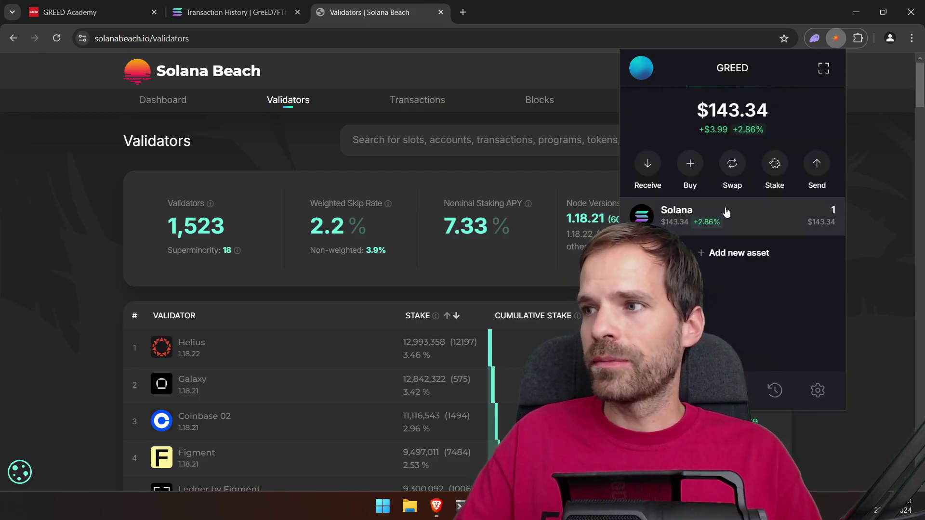
{"action": "left_click", "coordinate": [775, 390]}
{"action": "left_click", "coordinate": [802, 166]}
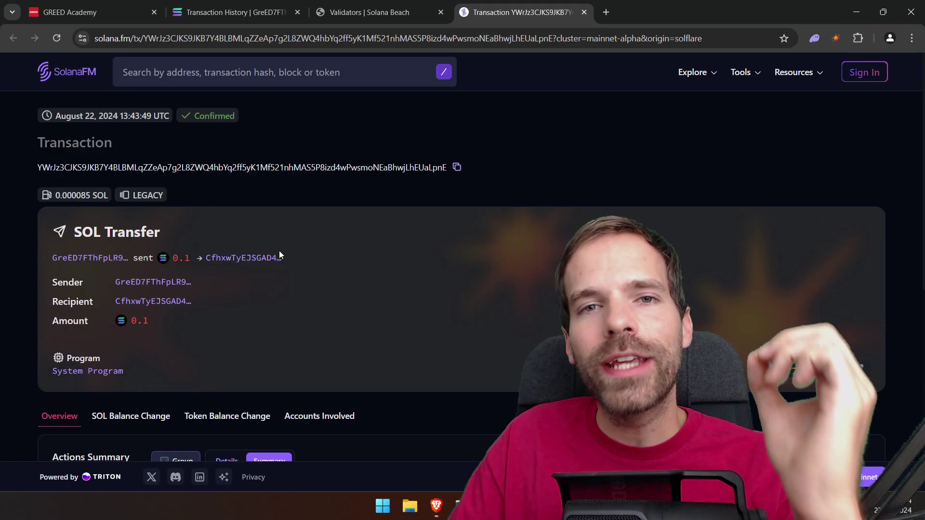
{"action": "triple_click", "coordinate": [152, 168]}
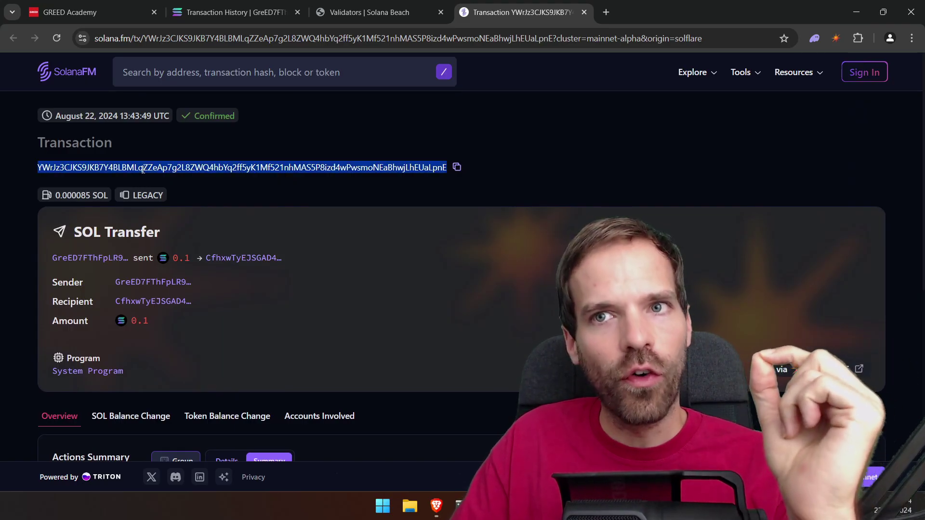
{"action": "left_click", "coordinate": [177, 185]}
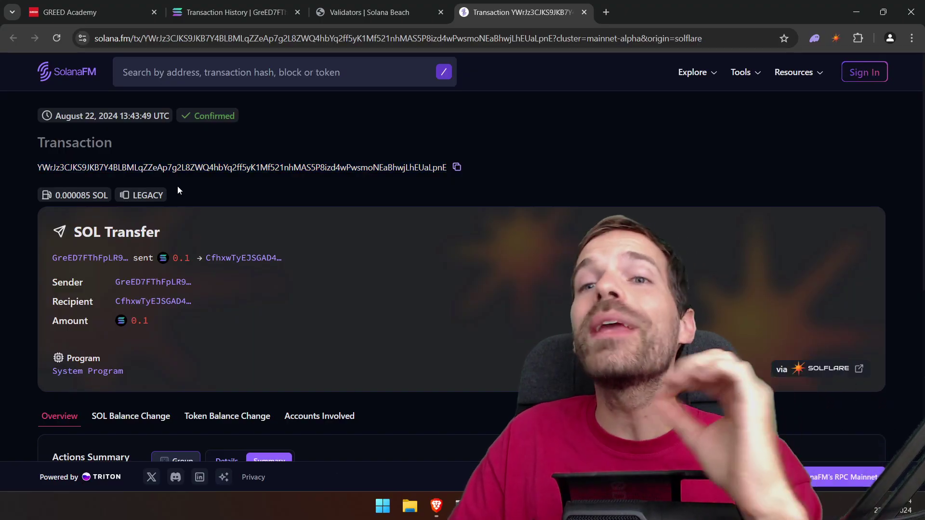
{"action": "triple_click", "coordinate": [162, 167]}
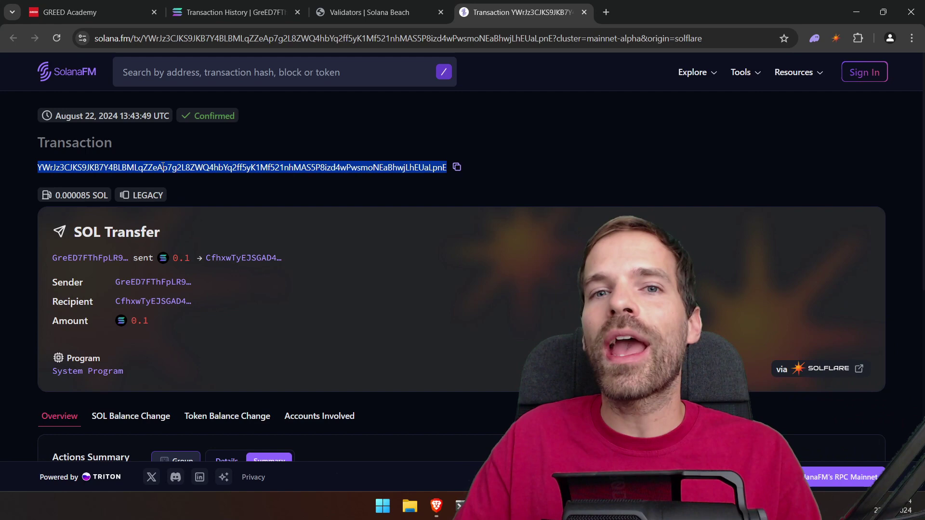
{"action": "left_click", "coordinate": [836, 39]}
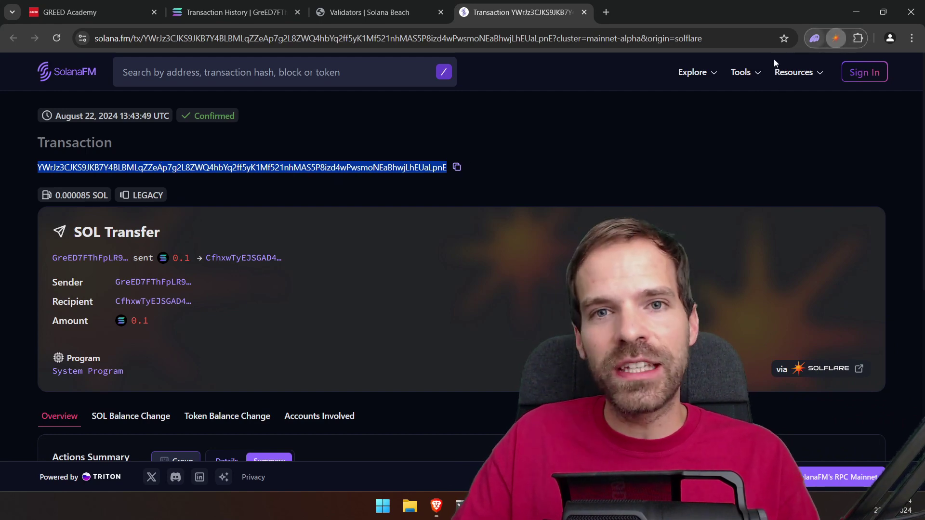
- Export the GREED wallet's private key from account options, confirming with the password
{"action": "left_click", "coordinate": [732, 68]}
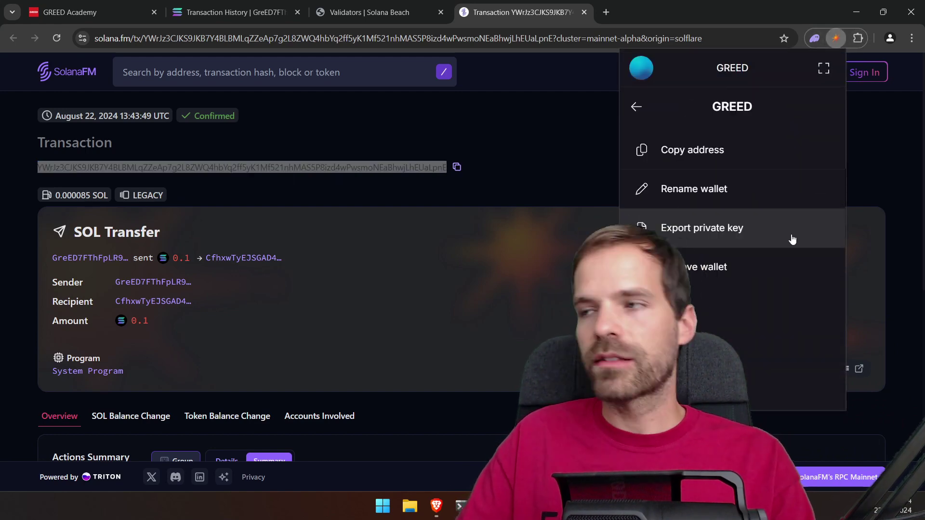
{"action": "left_click", "coordinate": [751, 230]}
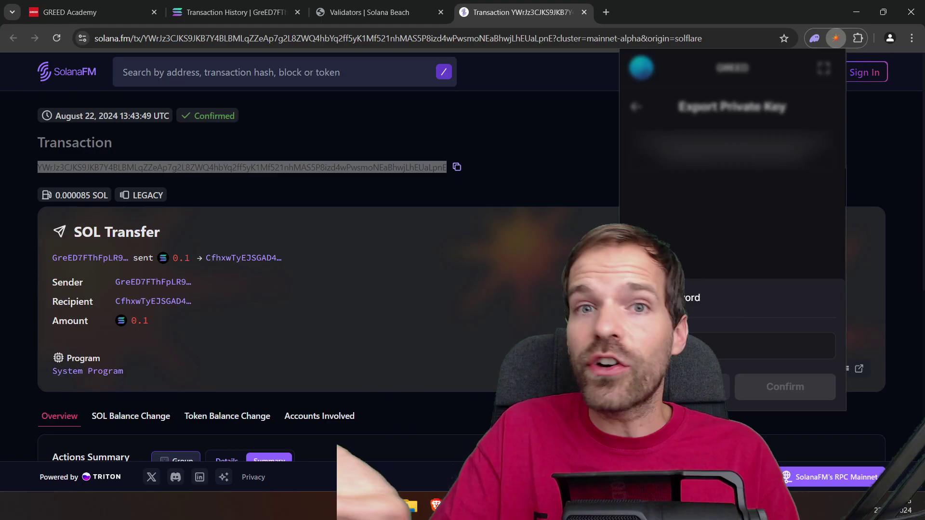
{"action": "type", "text": "password"}
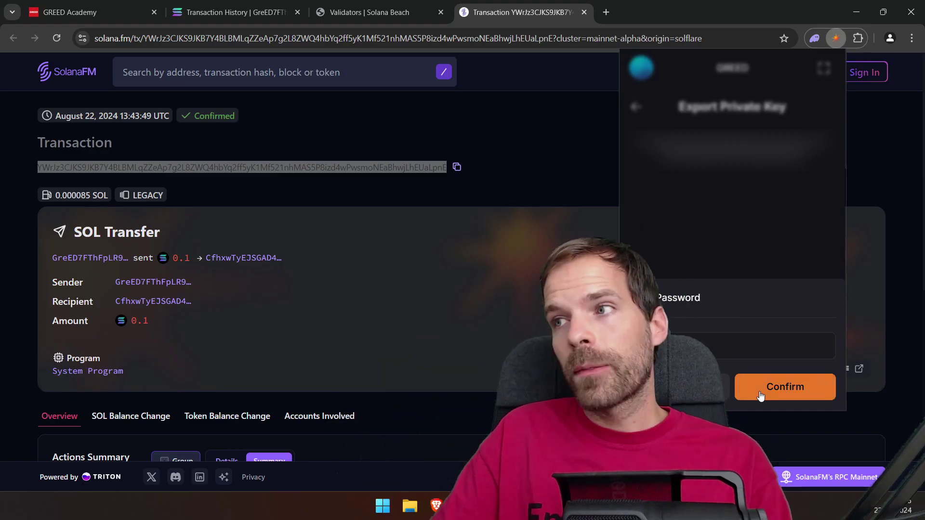
{"action": "left_click", "coordinate": [760, 395]}
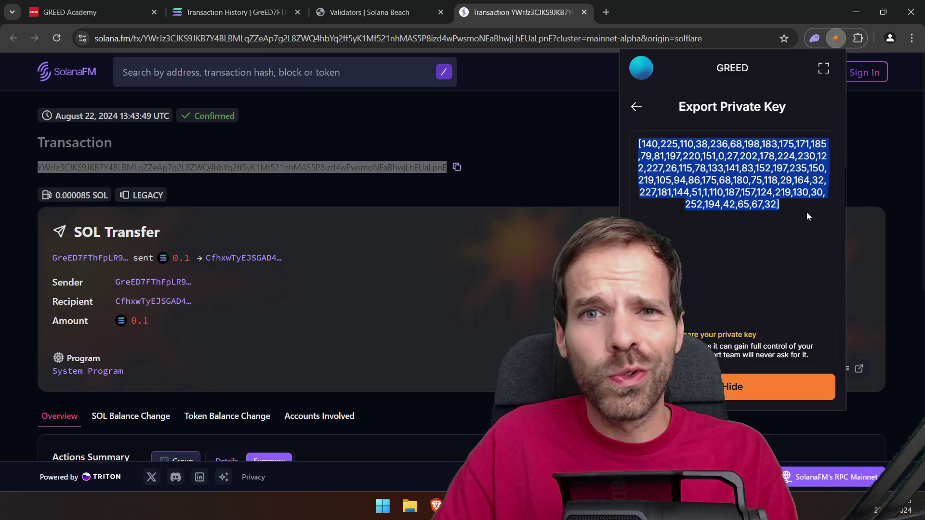
- Select and reselect the revealed Phantom private key text
{"action": "left_click", "coordinate": [807, 211]}
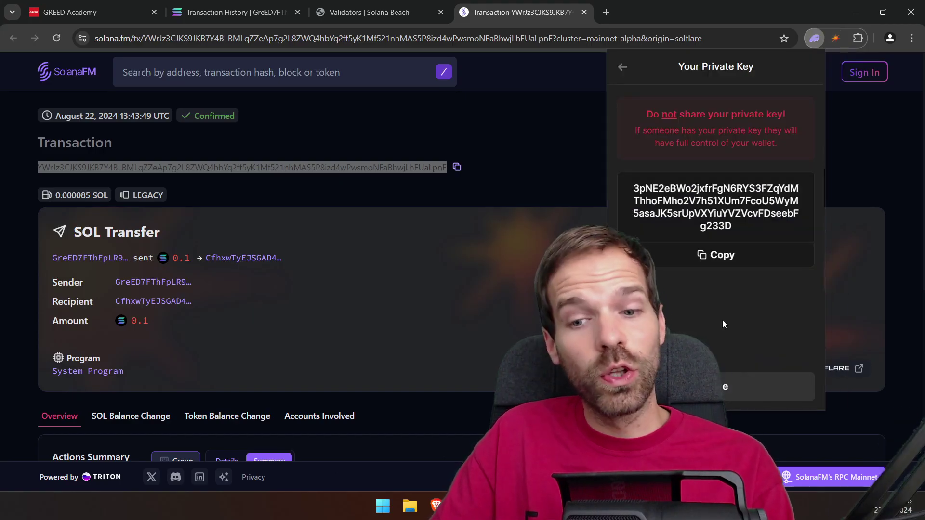
{"action": "triple_click", "coordinate": [716, 207]}
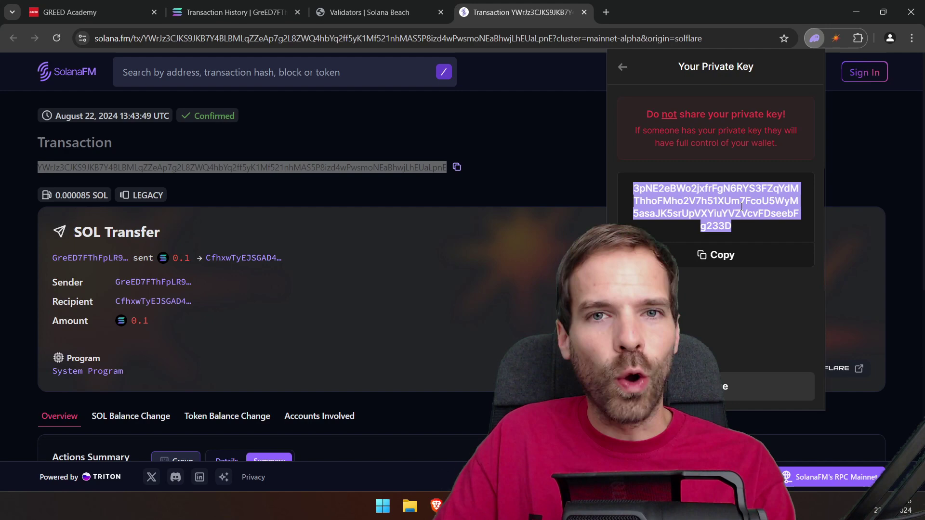
{"action": "left_click", "coordinate": [742, 206]}
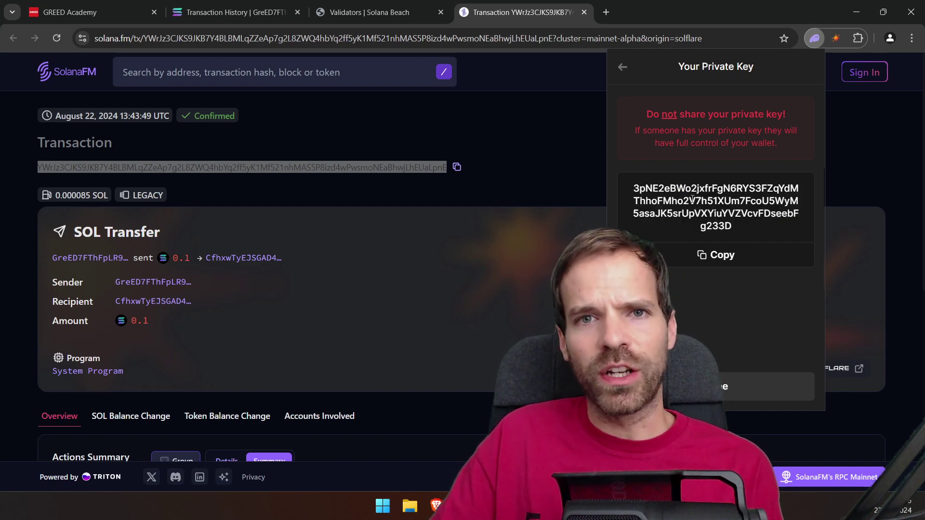
{"action": "left_click_drag", "start_coordinate": [634, 188], "coordinate": [720, 215]}
{"action": "left_click", "coordinate": [739, 230]}
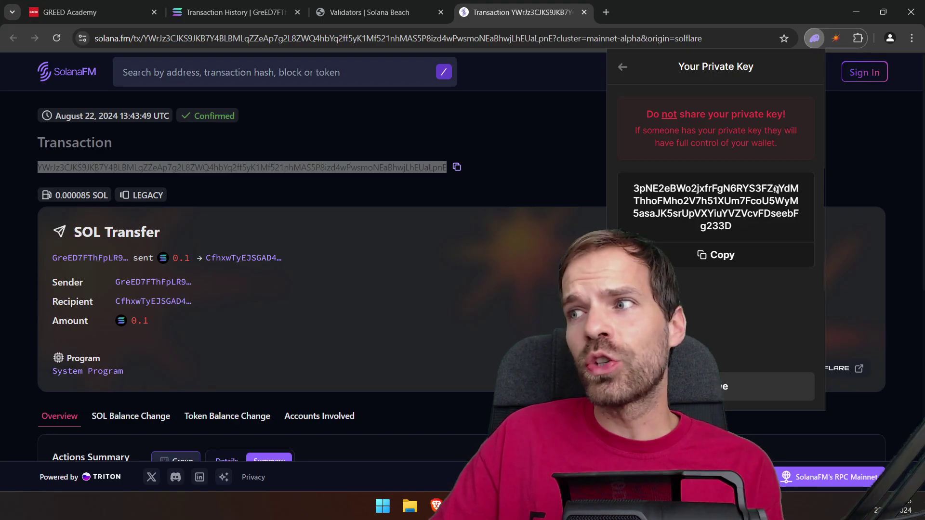
{"action": "triple_click", "coordinate": [718, 217]}
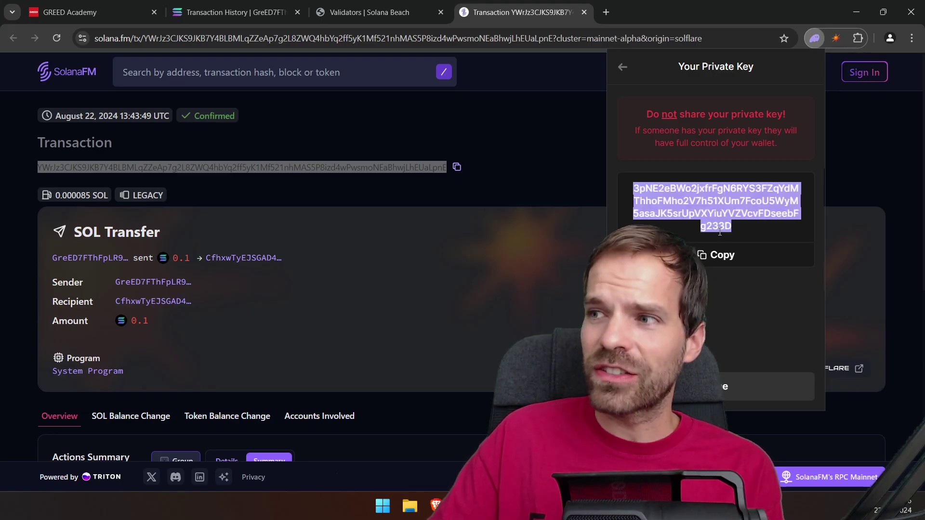
{"action": "left_click", "coordinate": [654, 219]}
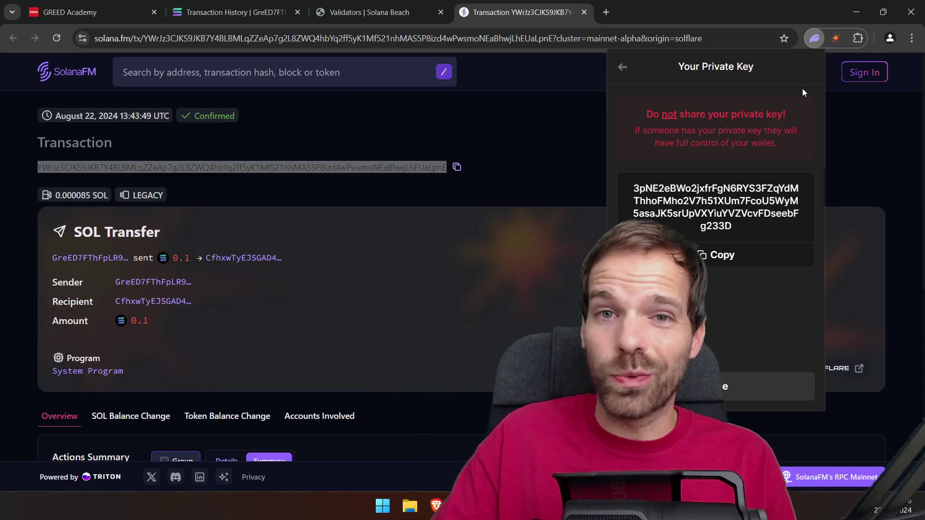
- Return to Edit Account and begin revealing the secret recovery phrase with the password
{"action": "key", "text": "Escape"}
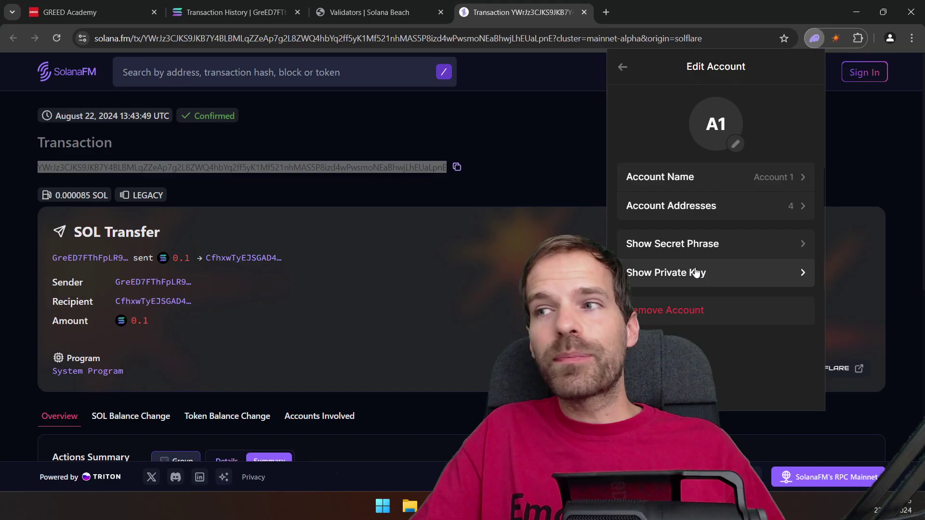
{"action": "left_click", "coordinate": [695, 245]}
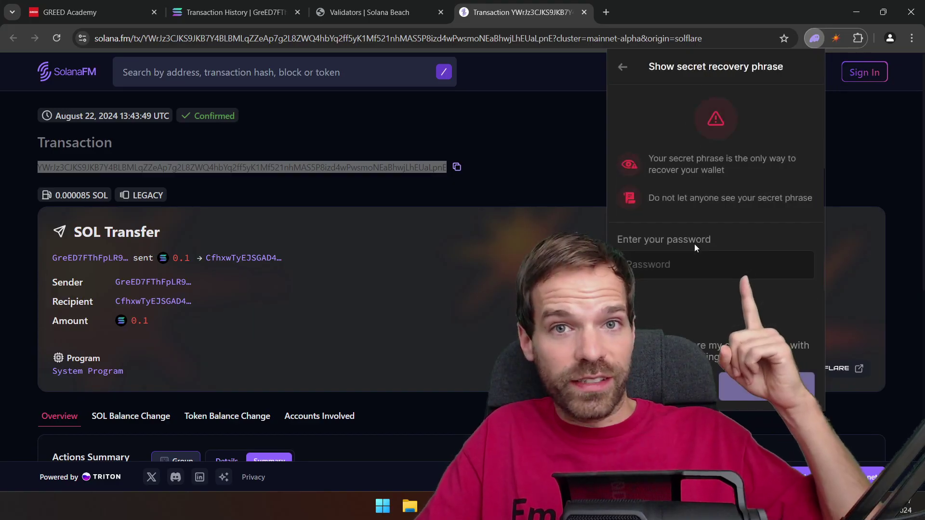
{"action": "left_click", "coordinate": [687, 268]}
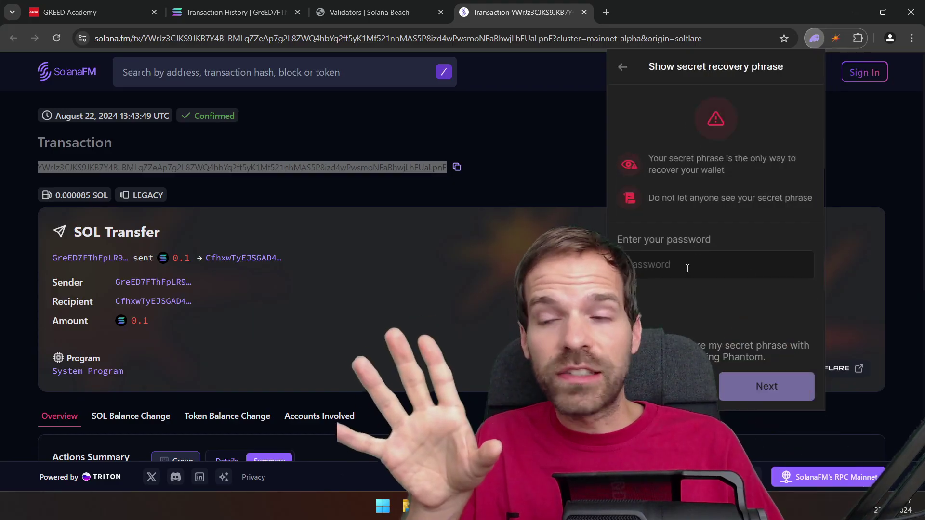
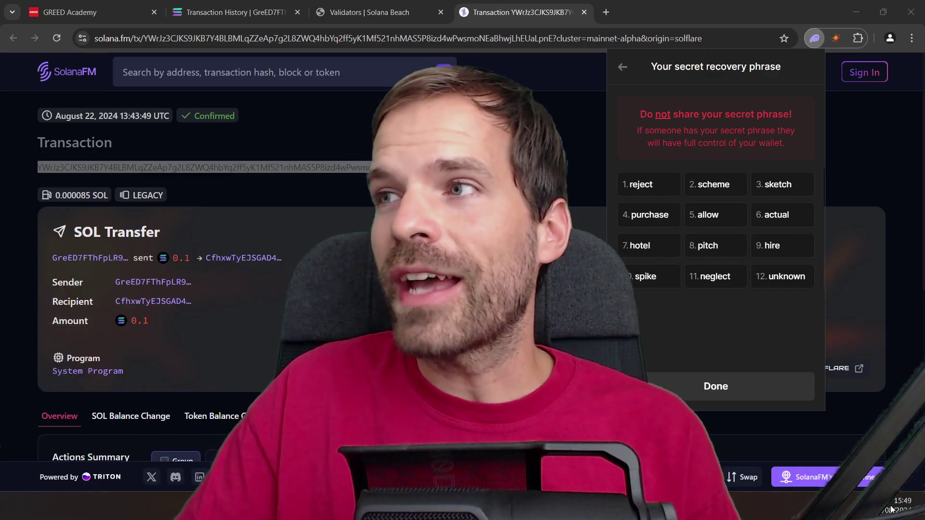
- Leave the recovery phrase screen and create a new empty Phantom account, Account 3
{"action": "left_click", "coordinate": [623, 68]}
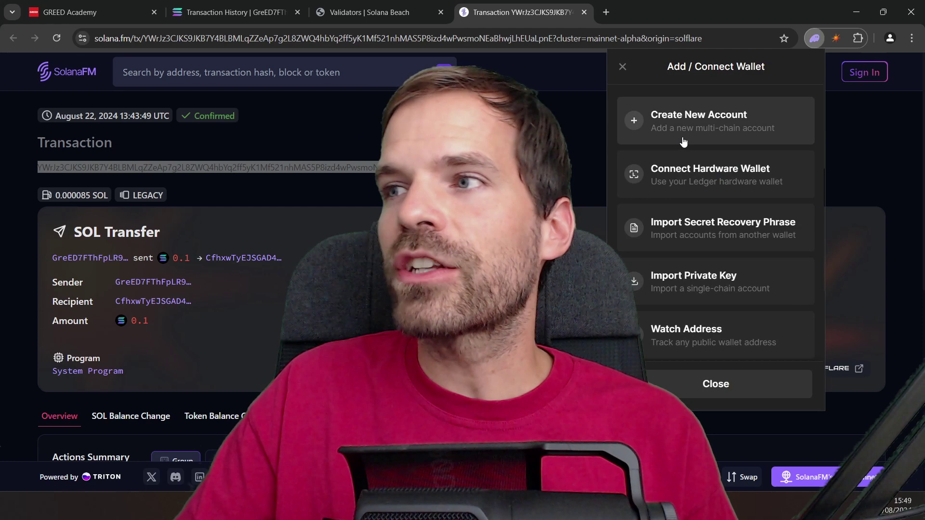
{"action": "left_click", "coordinate": [698, 116]}
{"action": "left_click", "coordinate": [740, 397]}
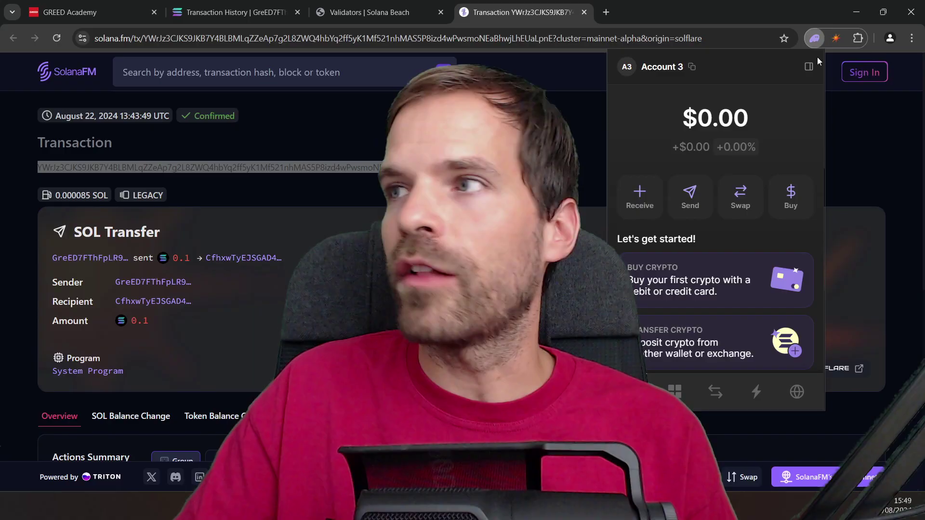
- In Solflare's My Wallets, add a wallet named 'new' beside Main Wallet and GREED
{"action": "left_click", "coordinate": [836, 38]}
{"action": "left_click", "coordinate": [643, 70]}
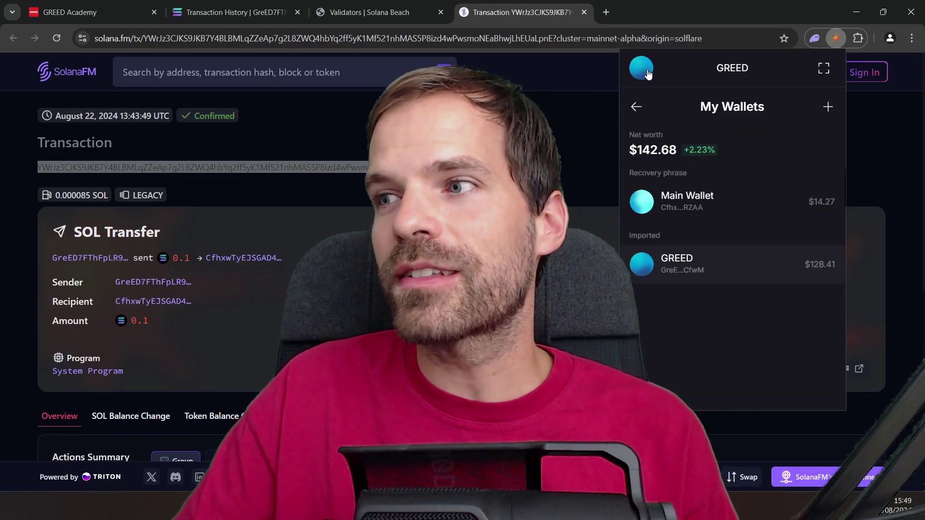
{"action": "left_click", "coordinate": [828, 107]}
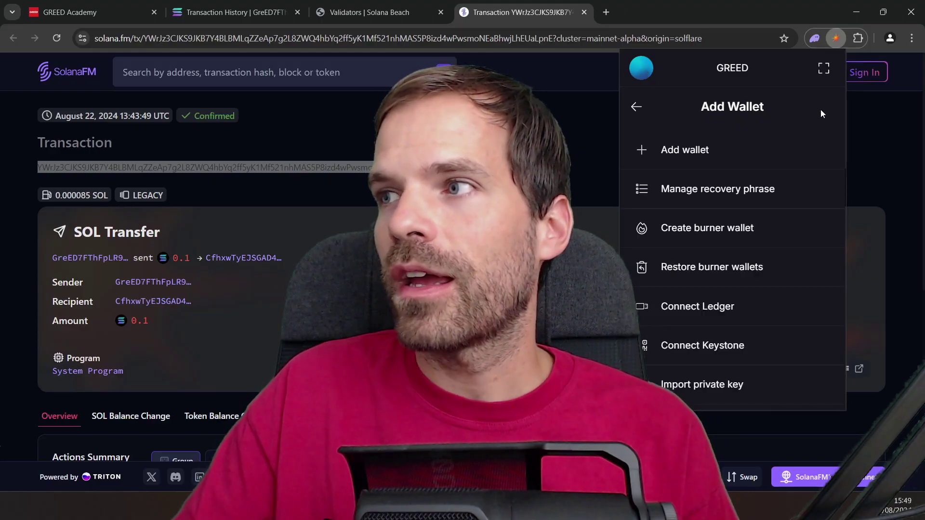
{"action": "left_click", "coordinate": [681, 150]}
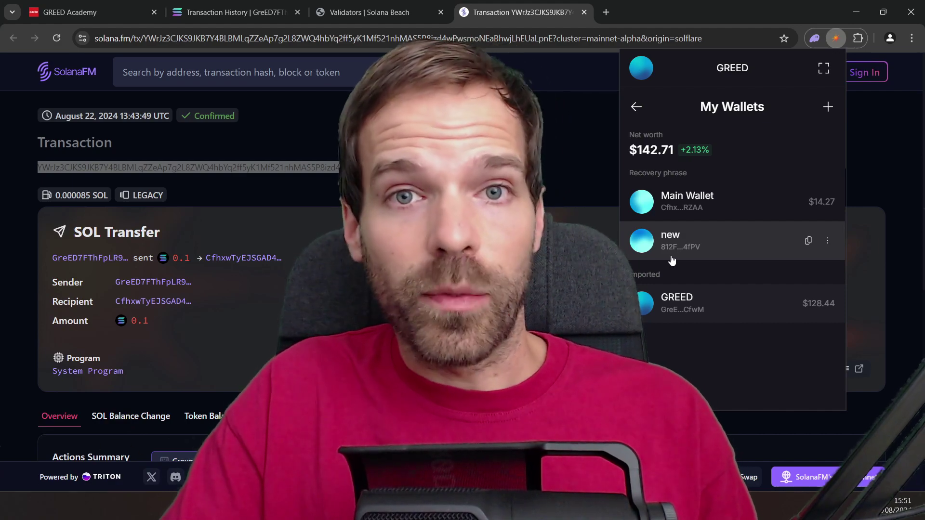
- Switch from Phantom to Solflare and view the GREED wallet's 0.9 SOL balance
{"action": "left_click", "coordinate": [815, 38]}
{"action": "left_click", "coordinate": [838, 41]}
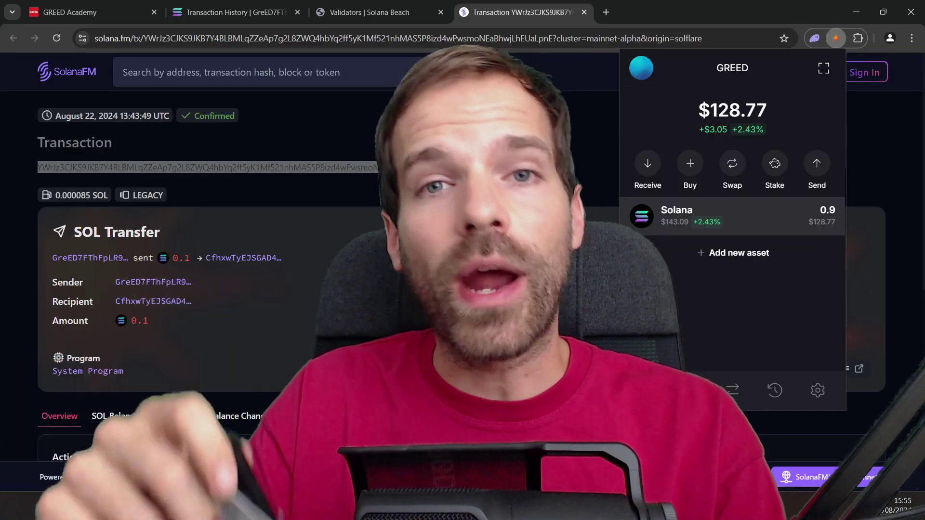
- Close the wallet popup and return to the SolanaFM swap of 0.1 SOL for USDC
{"action": "left_click", "coordinate": [191, 146]}
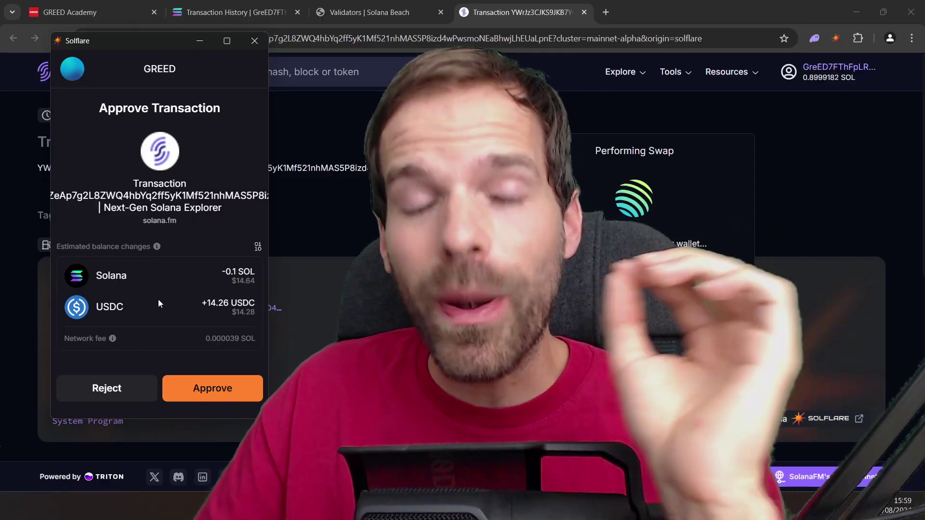
- Show the transaction payload, reject the 0.1 SOL swap in Solflare, and cancel it in Phantom
{"action": "left_click", "coordinate": [257, 246]}
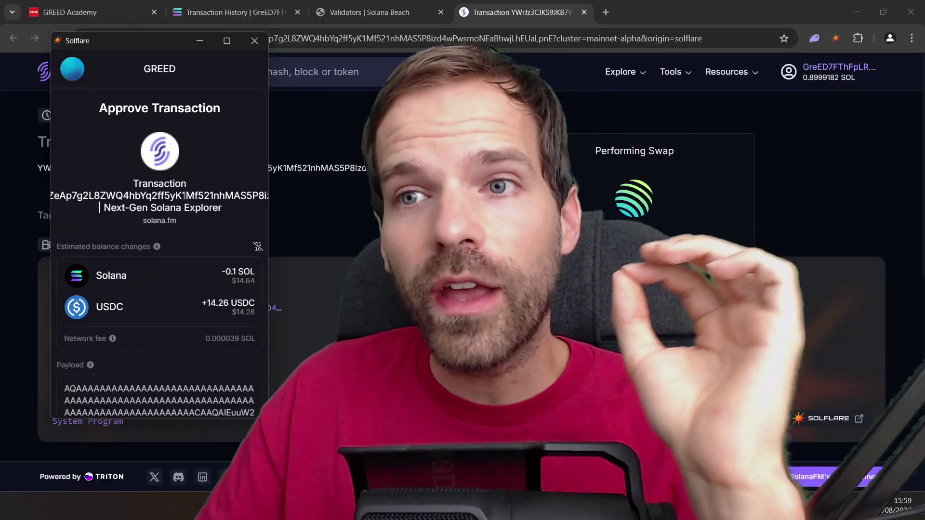
{"action": "scroll", "coordinate": [185, 205], "scroll_direction": "down", "scroll_amount": 5}
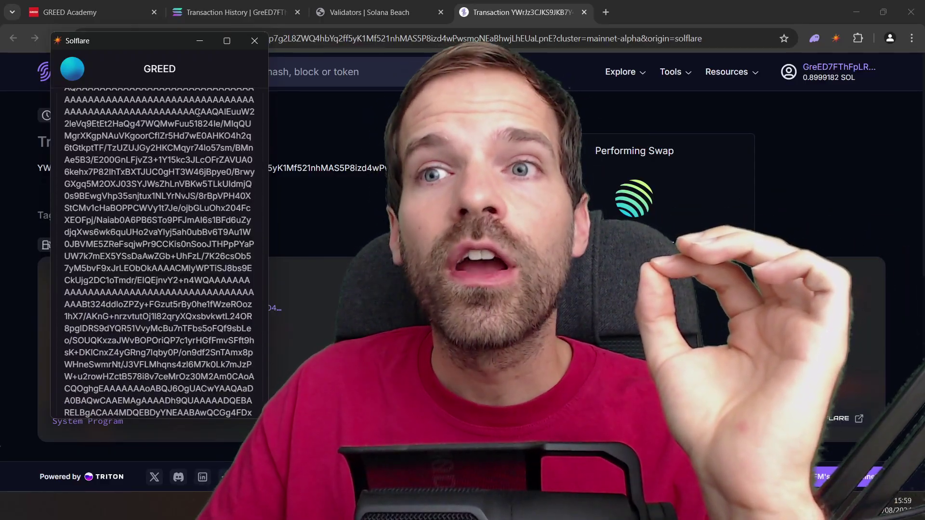
{"action": "scroll", "coordinate": [159, 209], "scroll_direction": "down", "scroll_amount": 5}
{"action": "scroll", "coordinate": [144, 212], "scroll_direction": "down", "scroll_amount": 2}
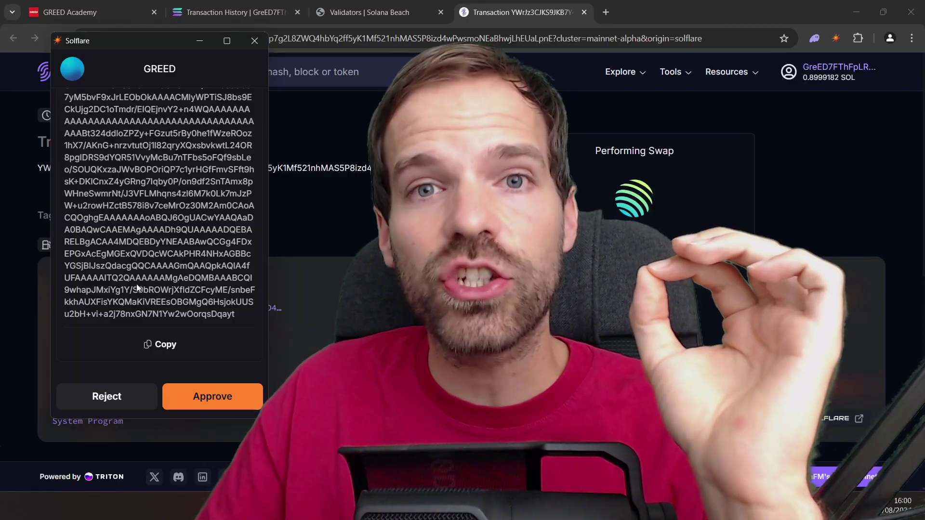
{"action": "left_click", "coordinate": [109, 397]}
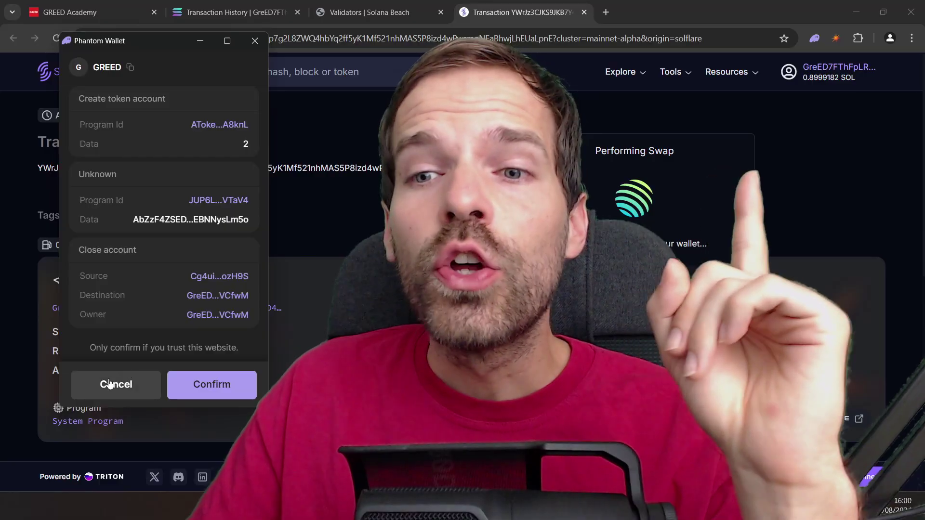
{"action": "left_click", "coordinate": [116, 384]}
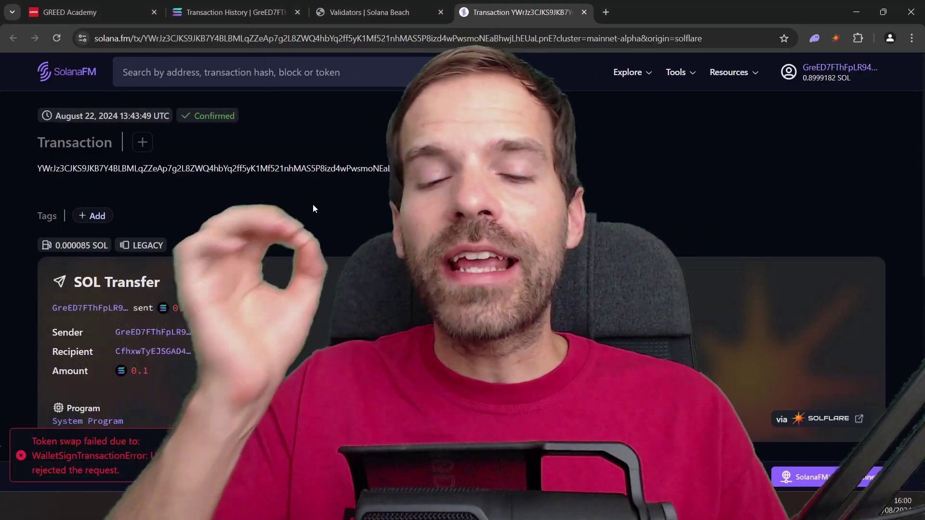